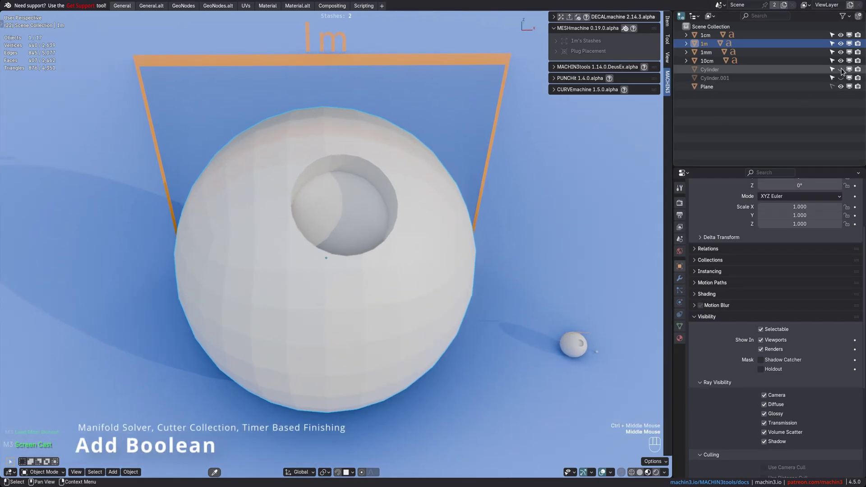
Add a difference boolean to the 1m sphere, with the cylinder on its front as the cutter
left_click(267, 313)
left_click(387, 304, "shift")
middle_click_drag(387, 304, 416, 266, "shift")
key("y")
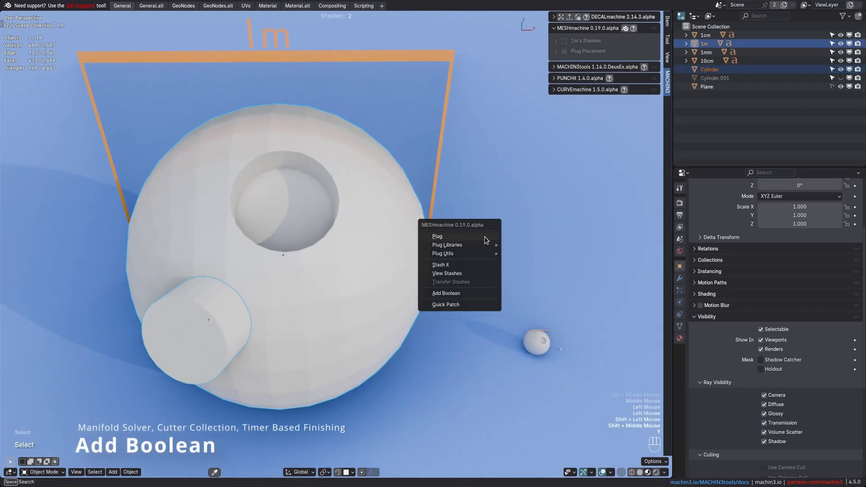
key("a")
middle_click_drag(484, 236, 465, 231)
Compare the available boolean solvers, settle on Manifold, and finish Add Boolean with the cutter hidden
key("e")
key("e")
key("e")
key("e")
key("e")
key("e")
key("e")
key("e")
key("e")
key("e")
key("e")
key("e")
key("e")
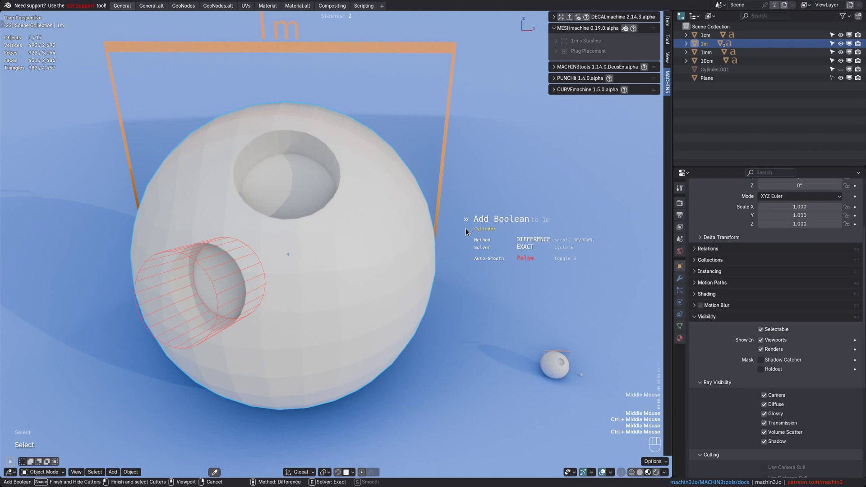
middle_click_drag(466, 228, 464, 226)
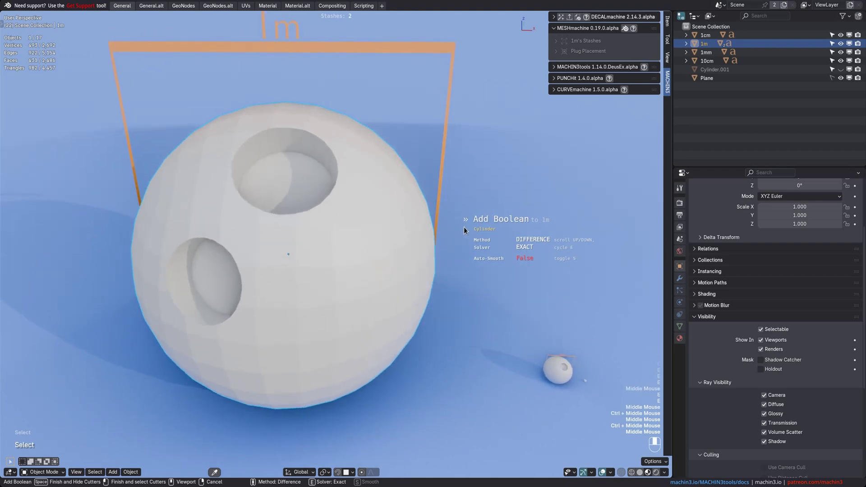
key("e")
key("e")
key("e")
key("e")
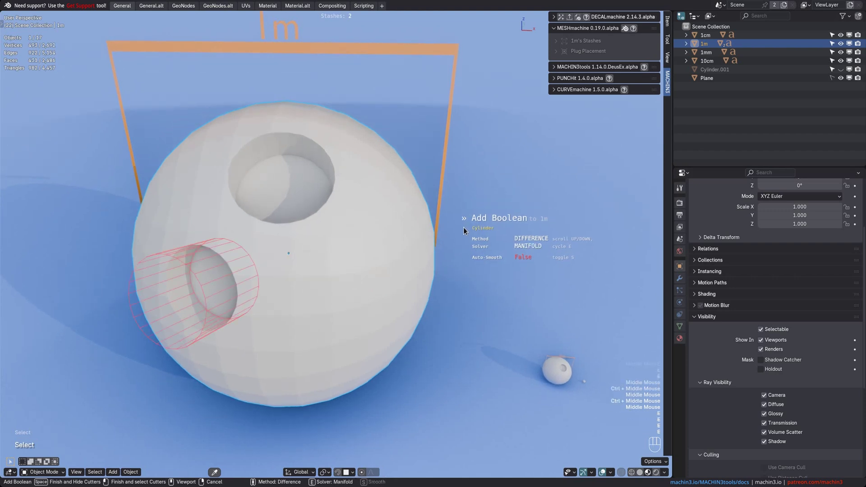
key("e")
key("e")
key("e")
middle_click_drag(463, 227, 464, 220)
middle_click_drag(383, 247, 373, 253)
middle_click_drag(337, 265, 342, 262, "shift")
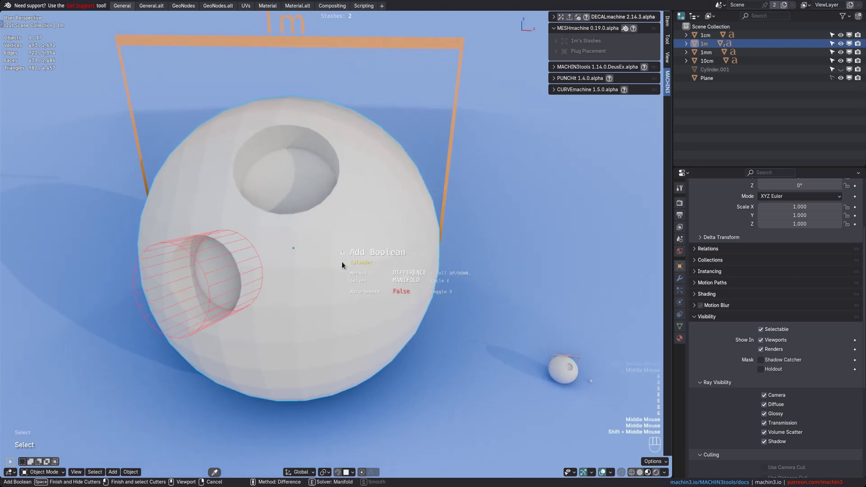
key("space")
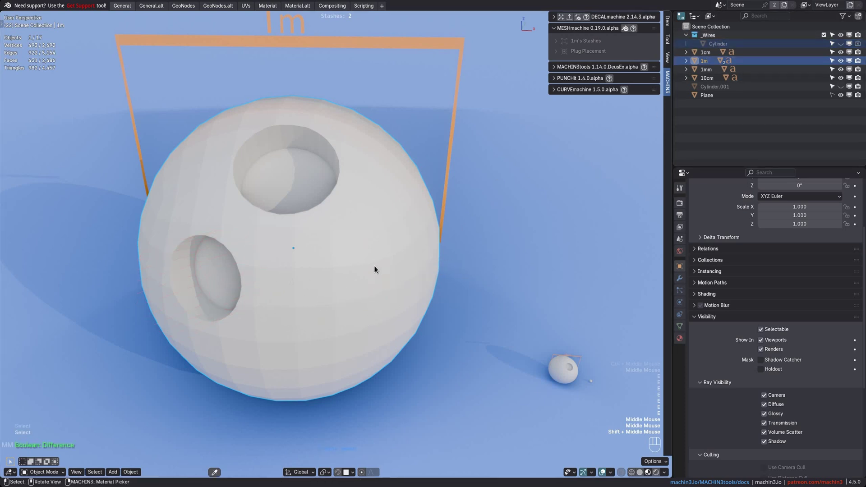
Check the hidden Cylinder cutter in the _Wires collection by toggling its viewport visibility
left_click(841, 44)
left_click(841, 44)
left_click(841, 45)
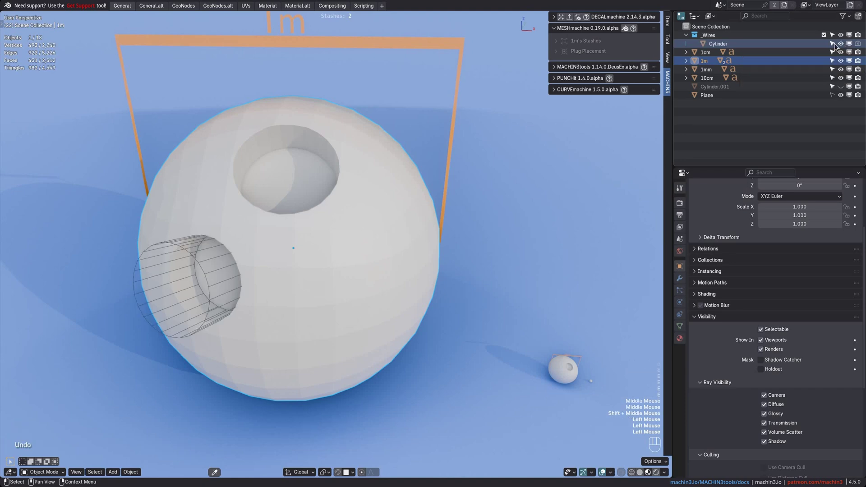
left_click(841, 43)
Turn off cutter sorting into a dedicated collection and automatic tool finishing in MESHmachine's Add Boolean preferences
left_click(214, 251)
scroll(212, 216, "down", 5)
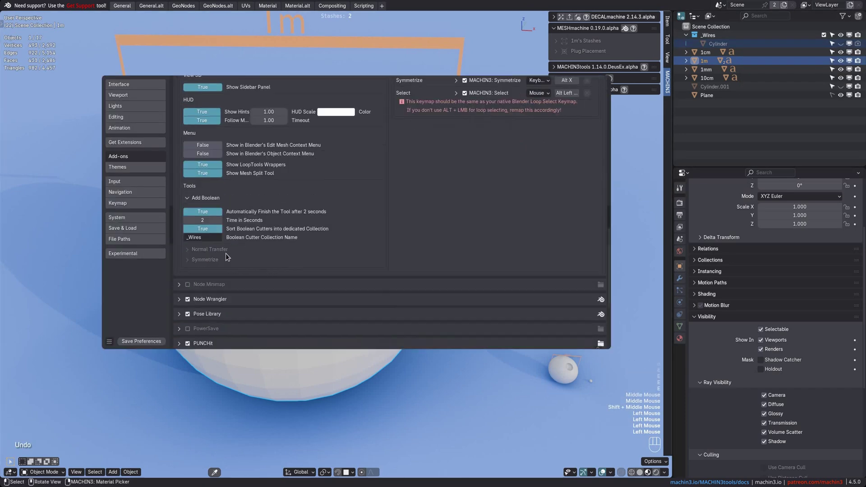
left_click(213, 177)
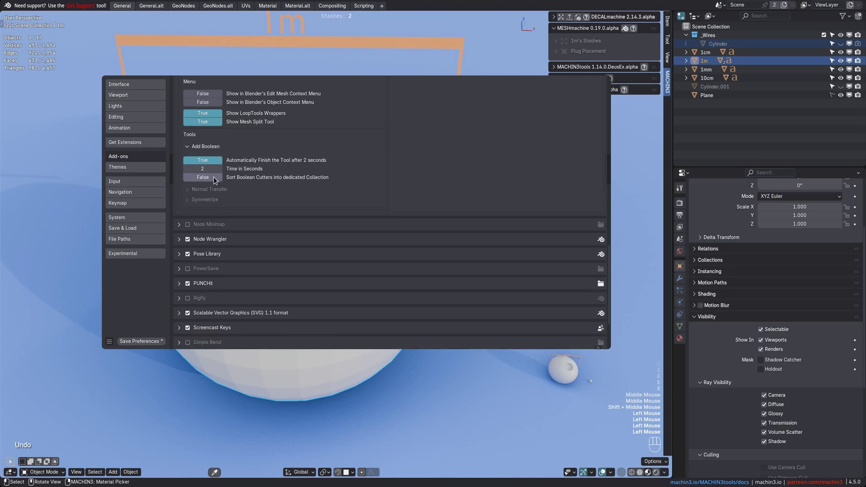
left_click_drag(248, 187, 600, 247)
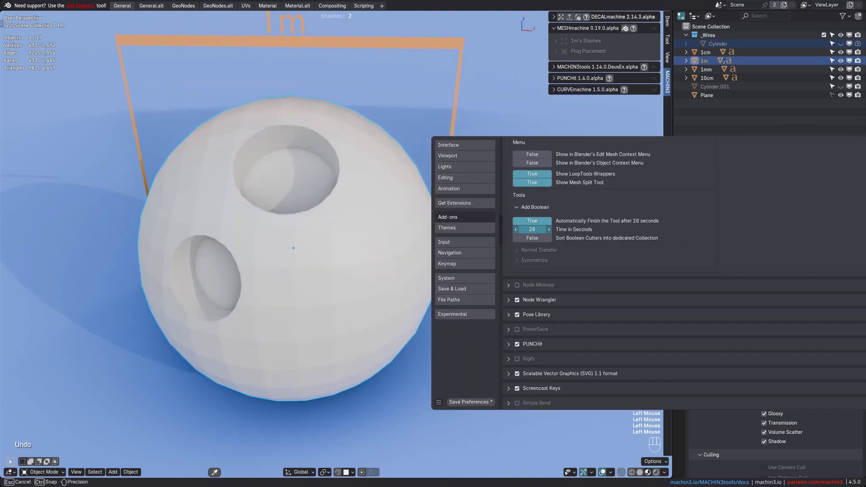
left_click(535, 221)
middle_click(408, 229)
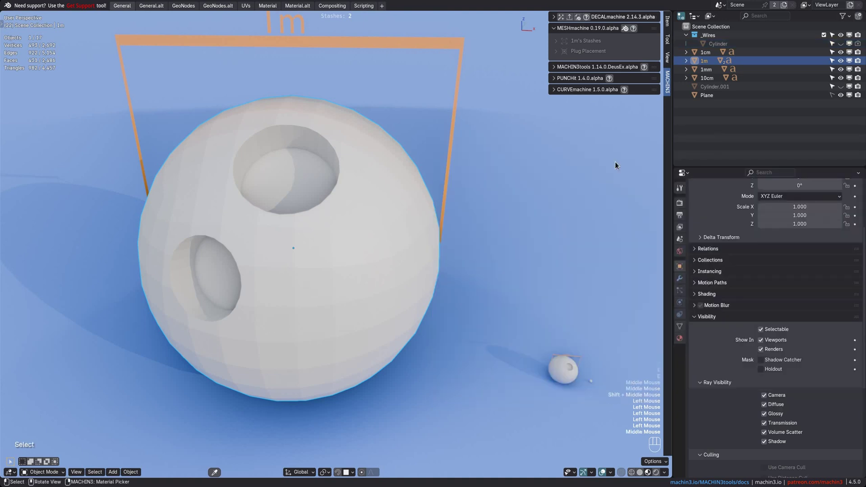
Unhide Cylinder.001 and subtract it from the 1m sphere with an Add Boolean difference using the Manifold solver
left_click(841, 86)
left_click(401, 282)
left_click(307, 293, "shift")
middle_click_drag(308, 291, 316, 284)
middle_click_drag(323, 276, 348, 248, "ctrl")
key("y")
key("a")
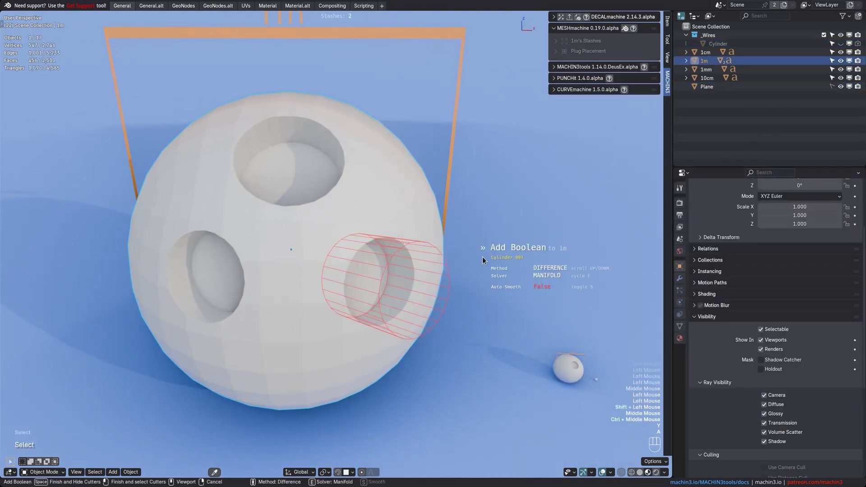
middle_click_drag(413, 291, 421, 294)
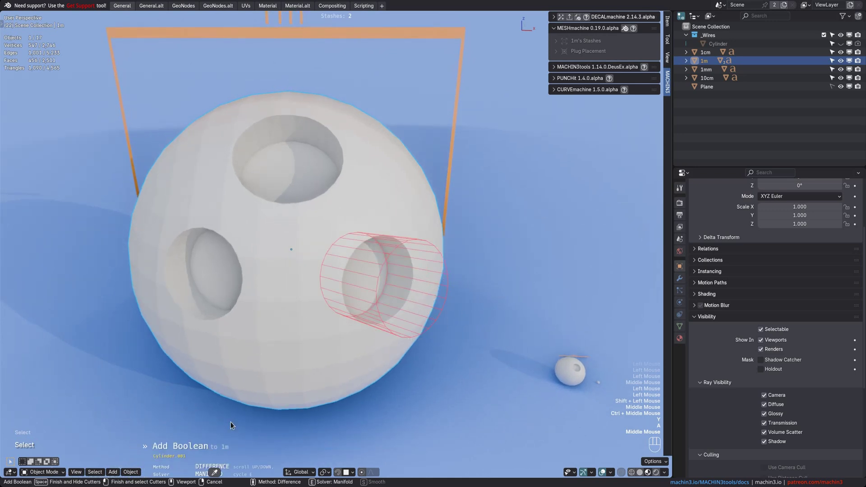
middle_click_drag(437, 320, 432, 282)
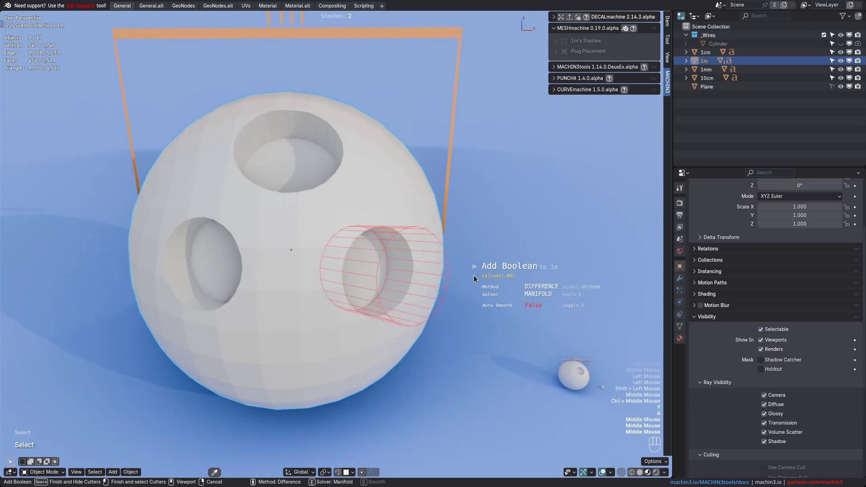
Finish the second boolean with its cutter selected and try moving the cutter
left_click(473, 276)
key("g")
key("Escape")
middle_click_drag(399, 271, 399, 276)
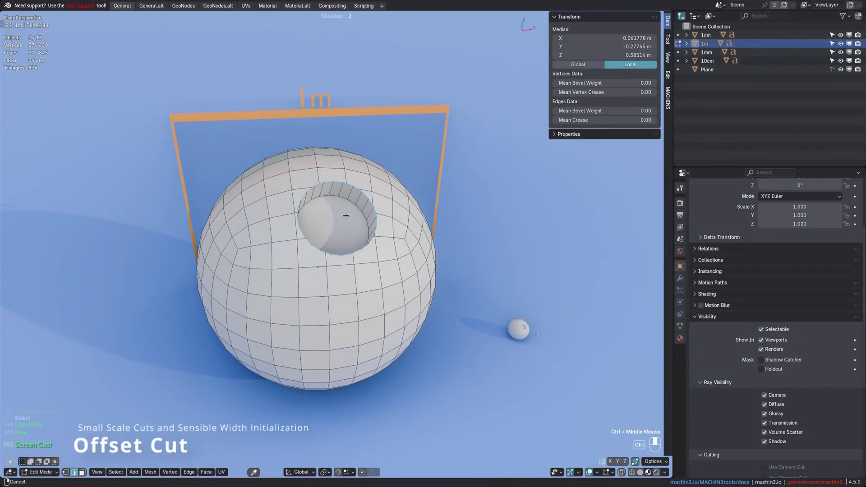
Examine the MESHmachine general and tool settings in the add-on preferences
middle_click_drag(346, 216, 360, 259, "ctrl")
middle_click_drag(360, 259, 362, 251)
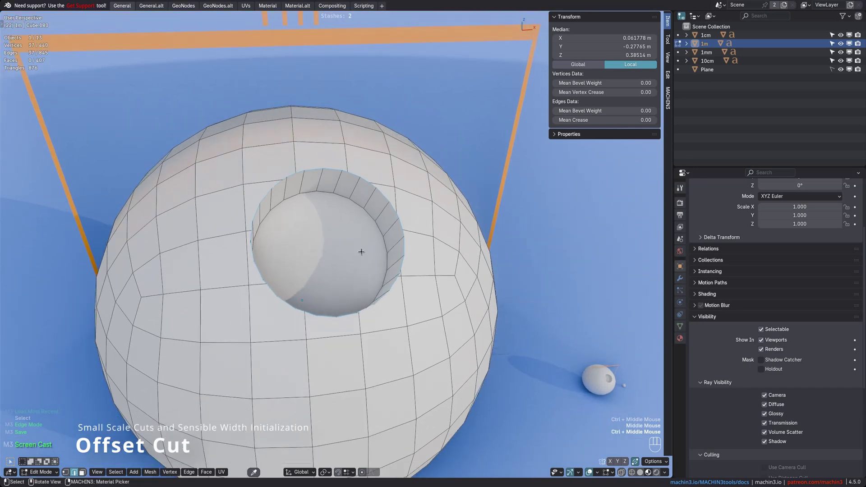
key("ctrl+alt+u")
left_click(164, 235)
scroll(208, 248, "down", 10)
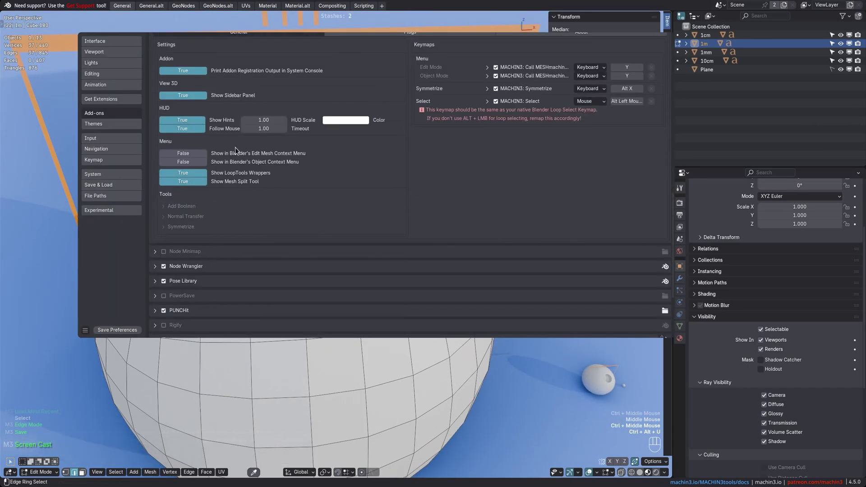
left_click_drag(258, 196, 261, 213, "super")
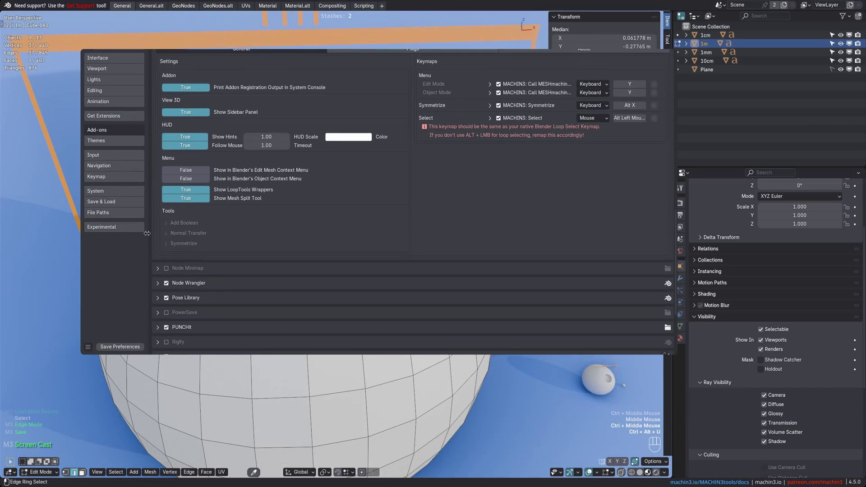
left_click(524, 409)
Run Offset Cut on the selected rim edges of the 1m sphere's hole
key("y")
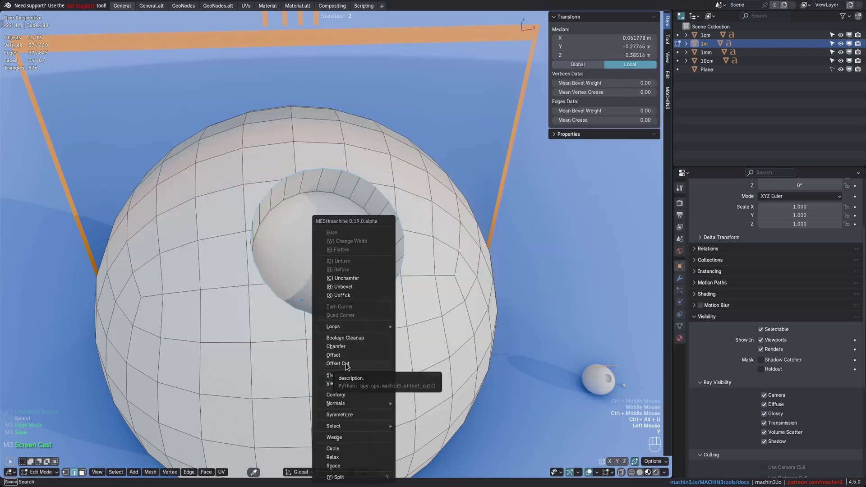
key("Escape")
middle_click_drag(360, 324, 373, 236)
scroll(375, 281, "down", 1)
key("y")
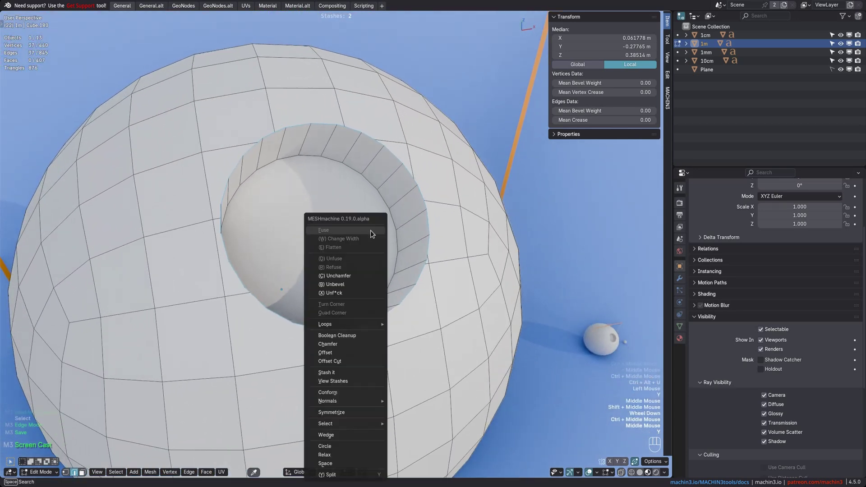
left_click(359, 363)
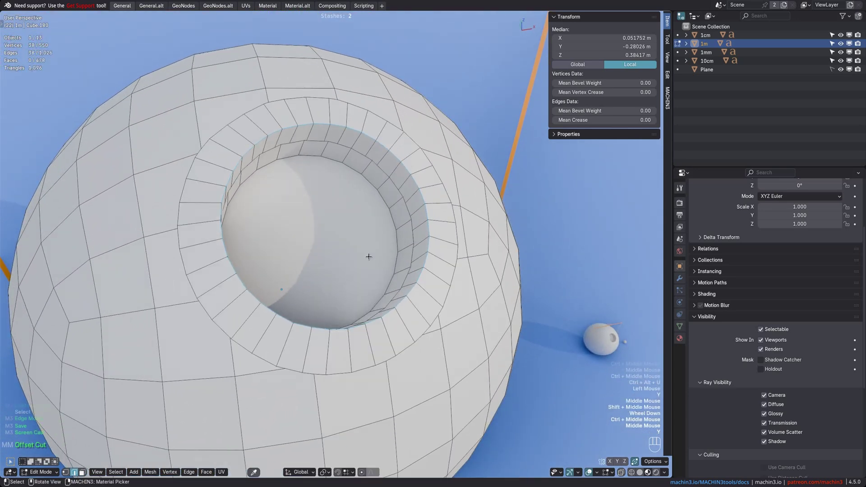
Adjust the Offset Cut width around the 1m sphere's hole and return to Object Mode
key("F9")
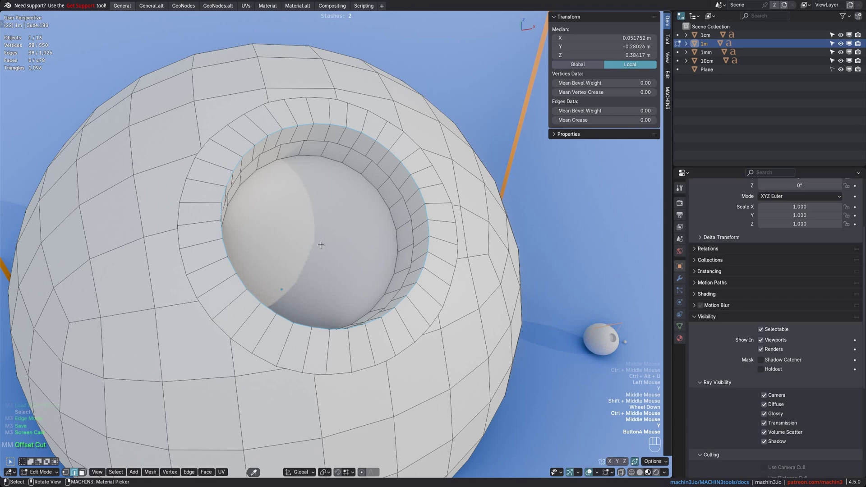
mouse_move(311, 246)
middle_mouse_down()
mouse_move(293, 246)
mouse_move(310, 241)
middle_mouse_up()
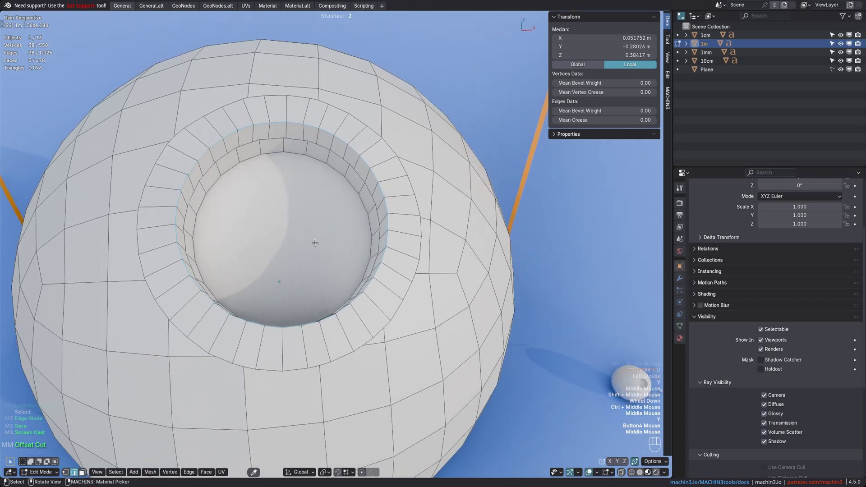
key("F9")
left_click_drag(385, 261, 346, 260)
middle_click_drag(309, 211, 345, 233)
middle_click_drag(356, 239, 440, 313)
key("Tab")
Run Offset Cut on the rim edges of the 10cm sphere's hole in Edit Mode
left_click_drag(459, 322, 537, 404)
key("f")
scroll(407, 252, "down", 1)
middle_click_drag(408, 251, 381, 243)
key("a")
left_click(414, 285)
key("Tab")
scroll(380, 244, "up", 1)
scroll(381, 244, "down", 1)
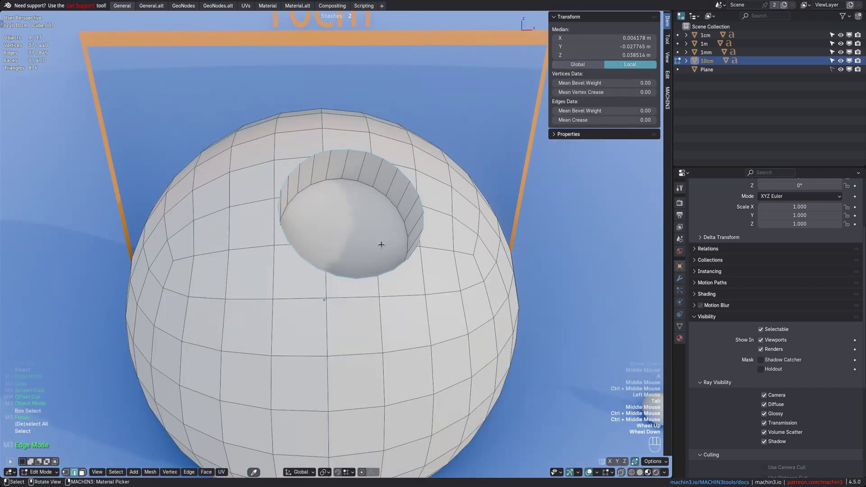
key("y")
left_click(380, 230)
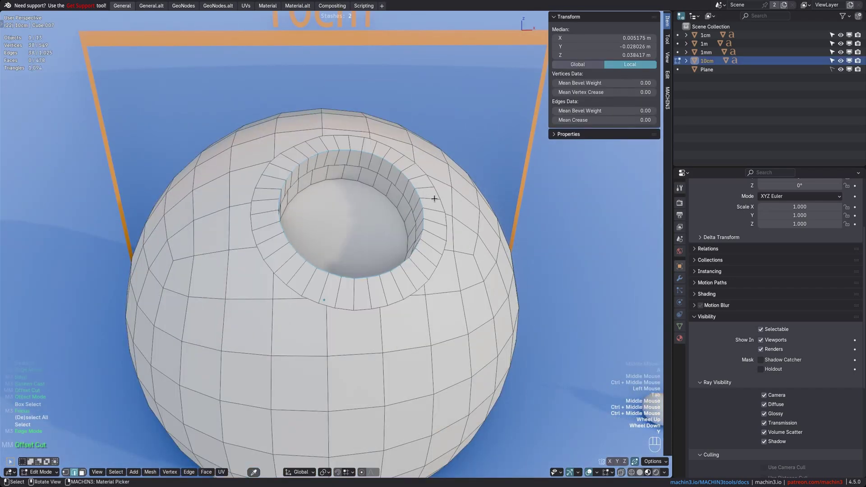
Set the 10cm sphere's Offset Cut width to 0.00552, precision to 17 and wiggle to 1.84, returning to Object Mode
key("F9")
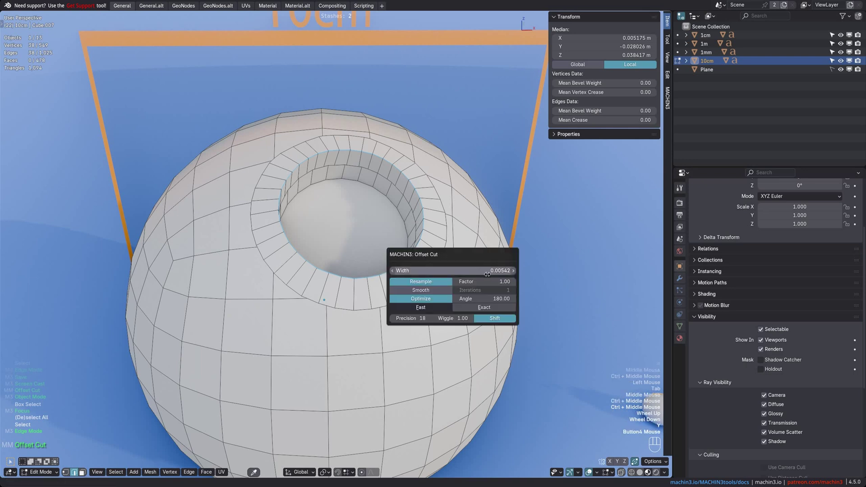
mouse_move(505, 274)
left_mouse_down()
mouse_move(487, 274)
mouse_move(514, 274)
mouse_move(504, 274)
left_mouse_up()
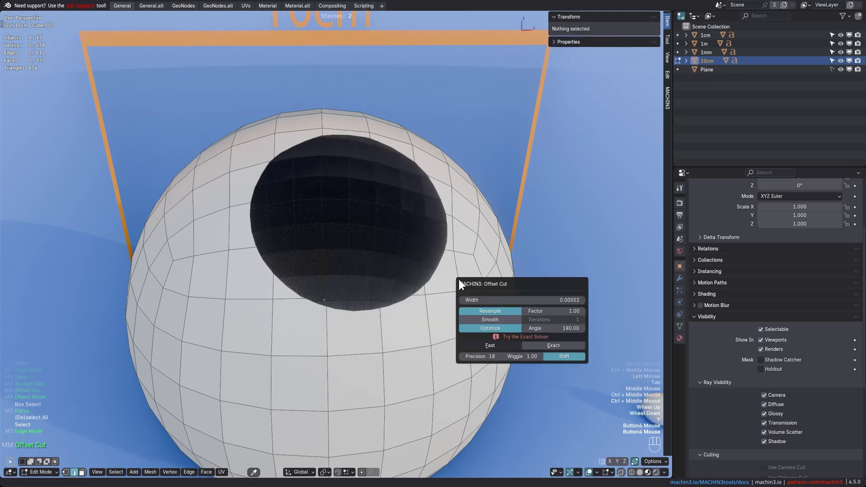
left_click_drag(514, 357, 482, 348)
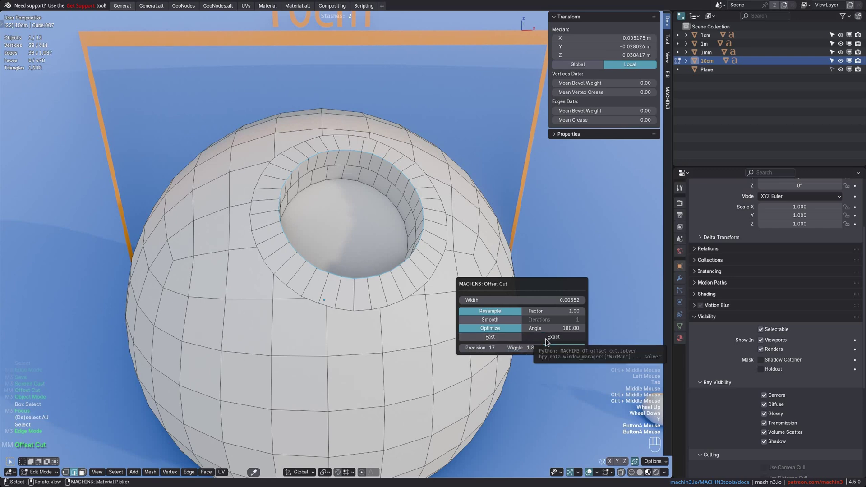
key("Tab")
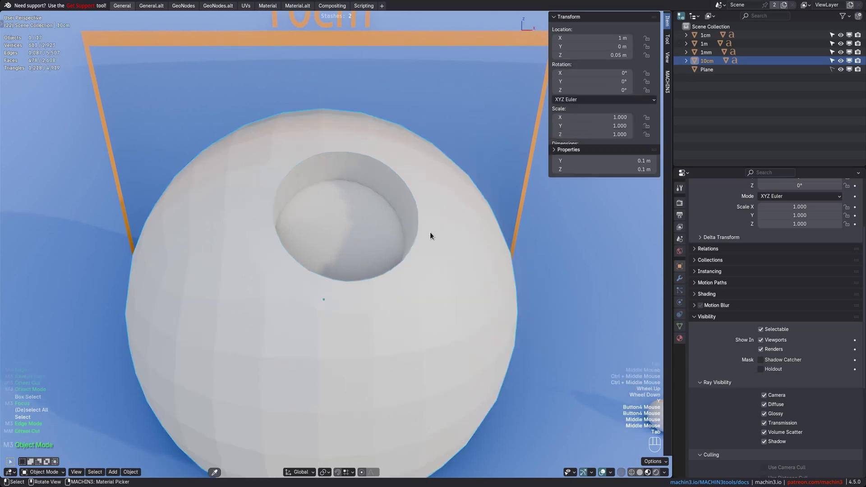
Run Offset Cut on the rim edges of the 1cm sphere's hole in Edit Mode
middle_click_drag(429, 235, 367, 242, "shift")
left_click(502, 373)
key("f")
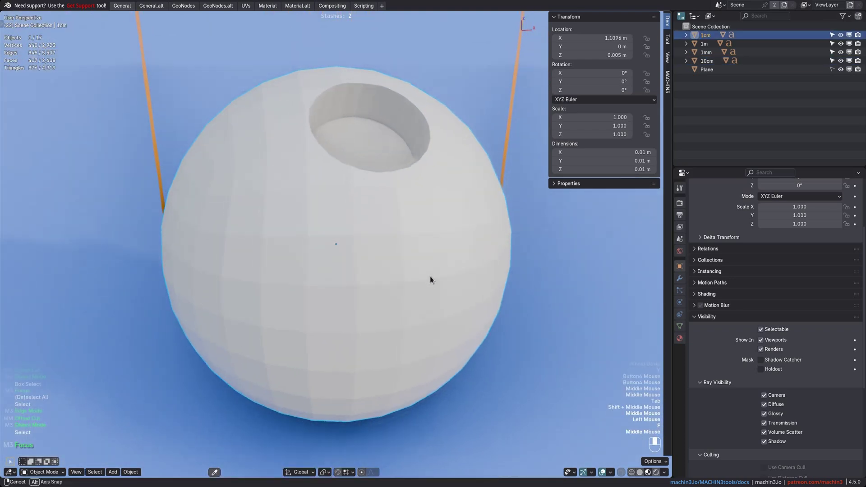
middle_click_drag(429, 276, 400, 194)
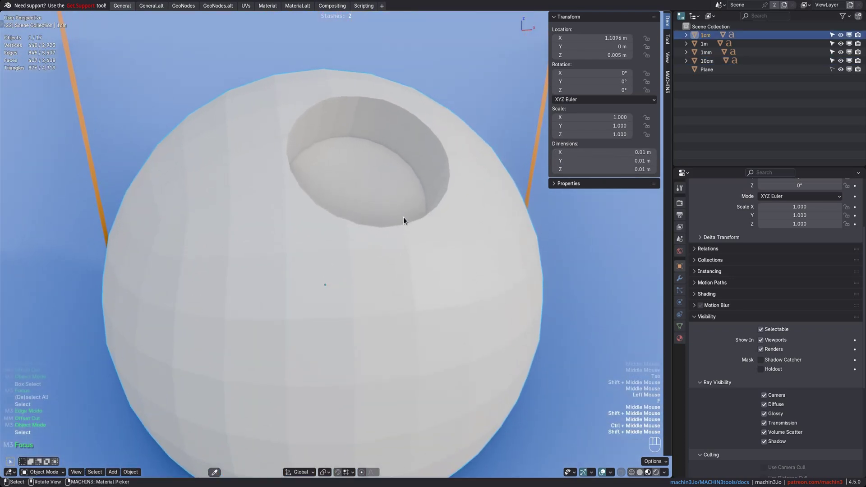
key("Tab")
key("y")
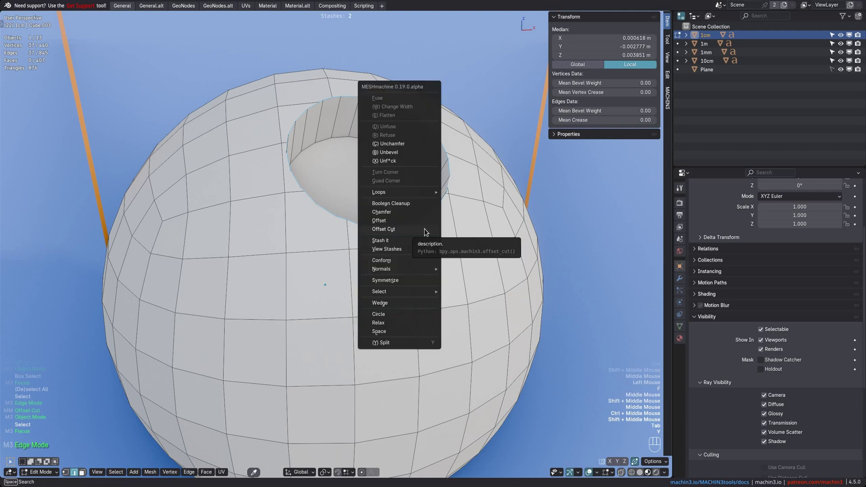
left_click(423, 231)
Adjust the 1cm sphere's Offset Cut width to about 0.00054 and try the Fast solver
key("F9")
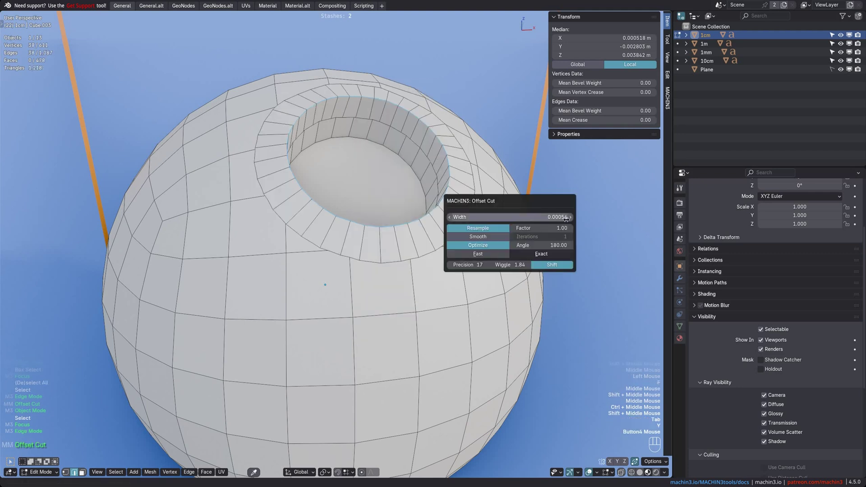
middle_click_drag(427, 224, 423, 231)
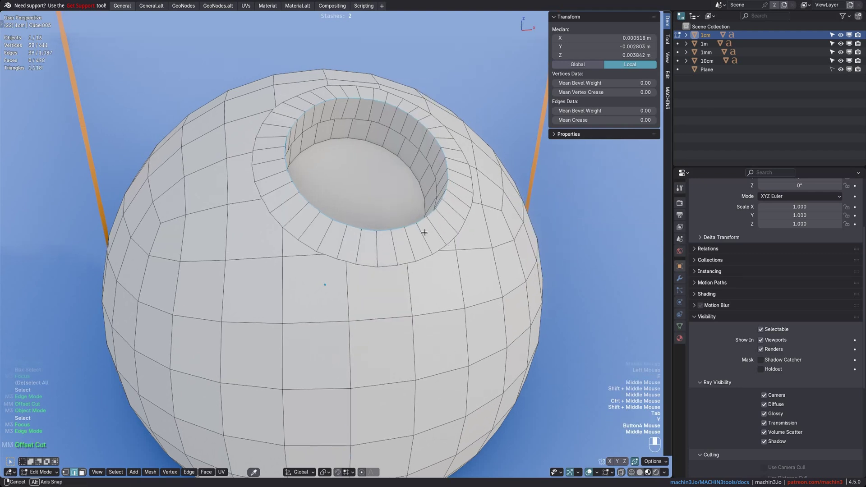
key("F9")
left_click(474, 292)
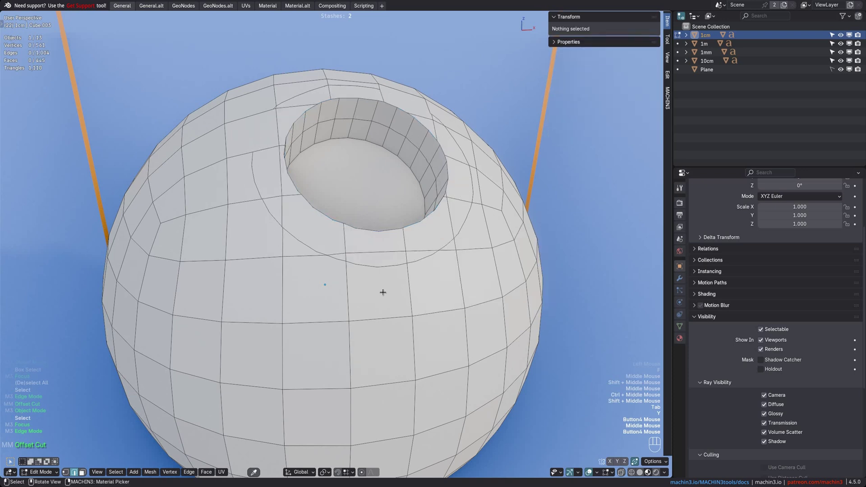
Restore the Exact solver for the 1cm sphere's Offset Cut and return to Object Mode
key("F9")
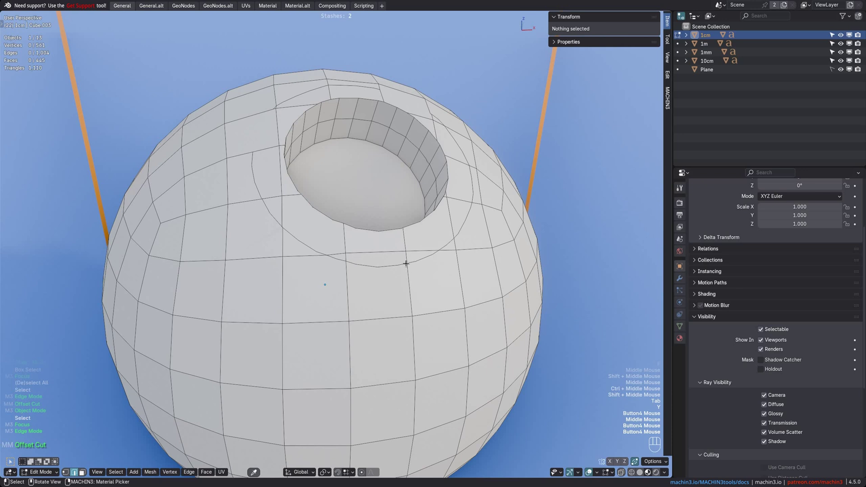
key("F9")
left_click(494, 331)
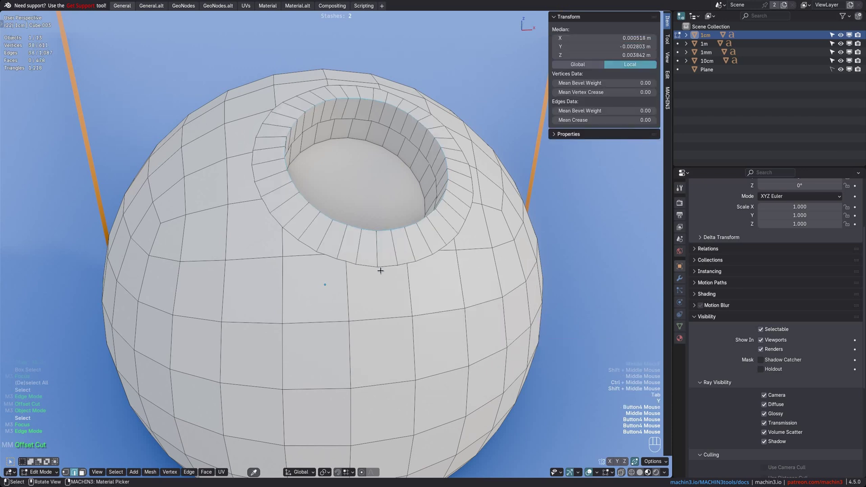
key("F9")
mouse_move(464, 289)
left_mouse_down()
mouse_move(485, 289)
mouse_move(459, 289)
left_mouse_up()
key("Tab")
Select the 1mm sphere and focus the view on its hole
middle_click_drag(505, 282, 338, 272, "shift")
scroll(360, 271, "down", 2)
middle_click_drag(414, 261, 288, 242, "shift")
middle_click_drag(582, 297, 424, 283, "shift")
left_click_drag(424, 273, 481, 309)
key("f")
middle_click_drag(453, 276, 424, 268)
middle_click_drag(413, 266, 411, 273, "ctrl")
middle_click_drag(406, 253, 397, 261)
left_click(387, 226)
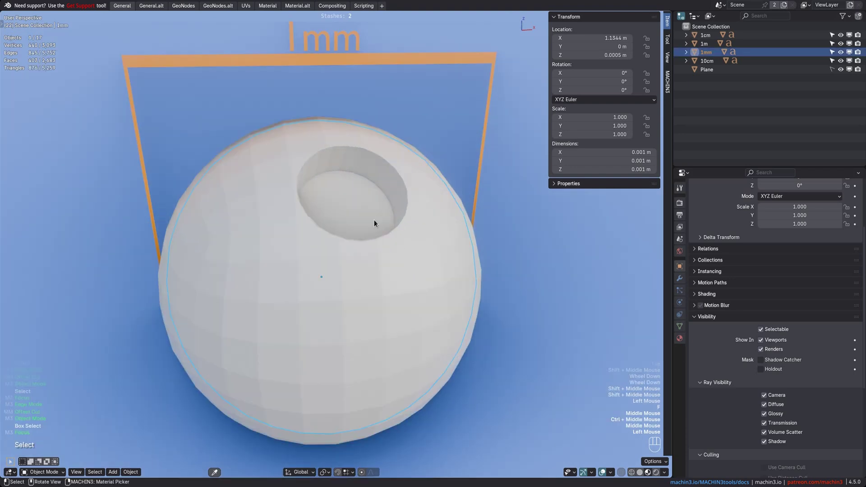
Enter Edit Mode on the 1mm sphere and lower the Clipping Toggle minimum to about 0.00004
key("Tab")
middle_click_drag(387, 214, 384, 225, "ctrl")
key("Button5")
key("Button5")
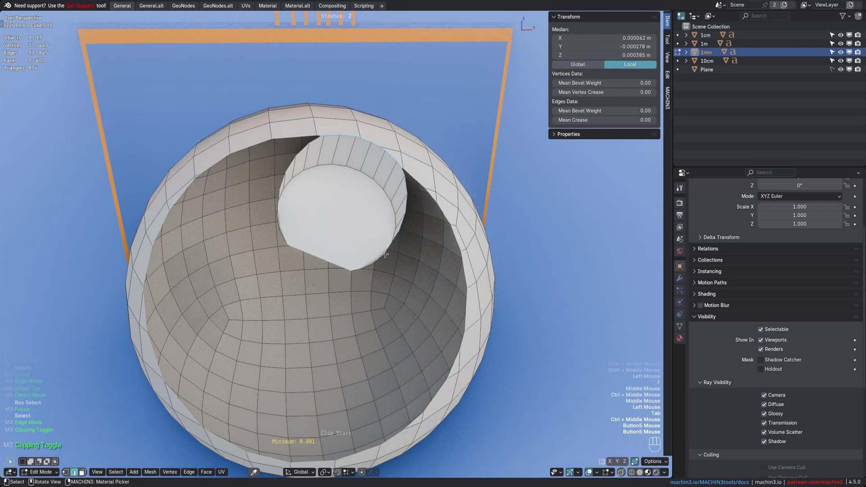
key("Button4")
left_click_drag(420, 285, 399, 285)
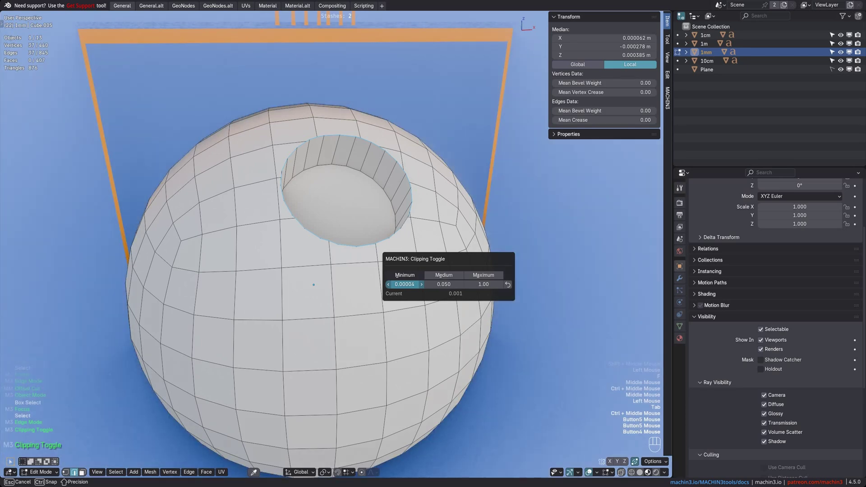
Run Offset Cut on the rim edges of the 1mm sphere's hole
middle_click_drag(355, 197, 366, 232, "ctrl")
key("y")
left_click(404, 245)
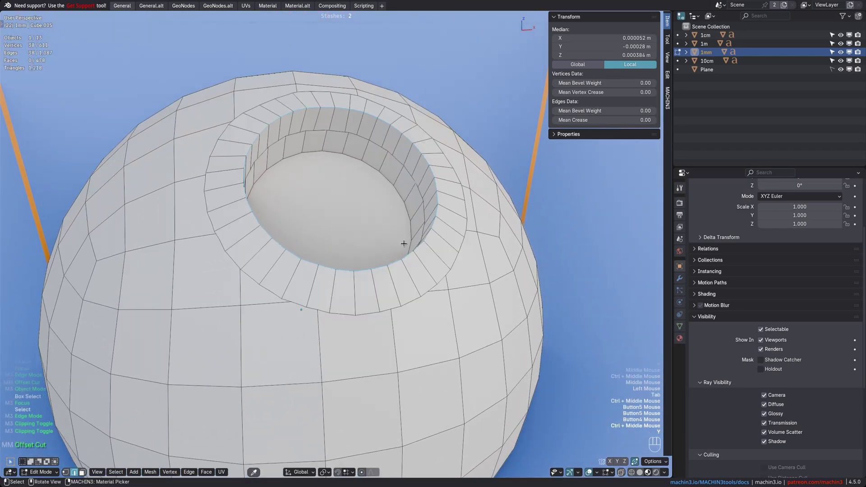
Set the 1mm sphere's Offset Cut width to 0.00003 and try the Fast solver before restoring Exact
scroll(472, 259, "up", 1)
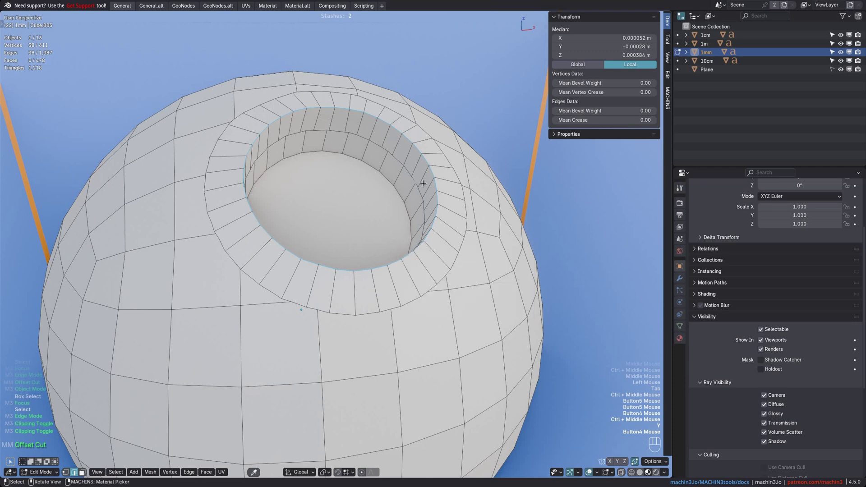
key("F9")
left_click_drag(500, 267, 487, 267)
left_click_drag(417, 265, 502, 270, "shift")
scroll(428, 289, "up", 1)
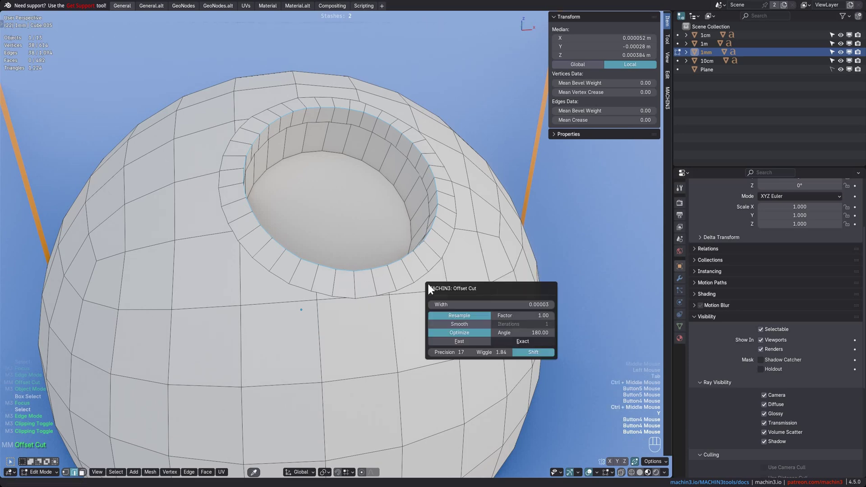
left_click(469, 340)
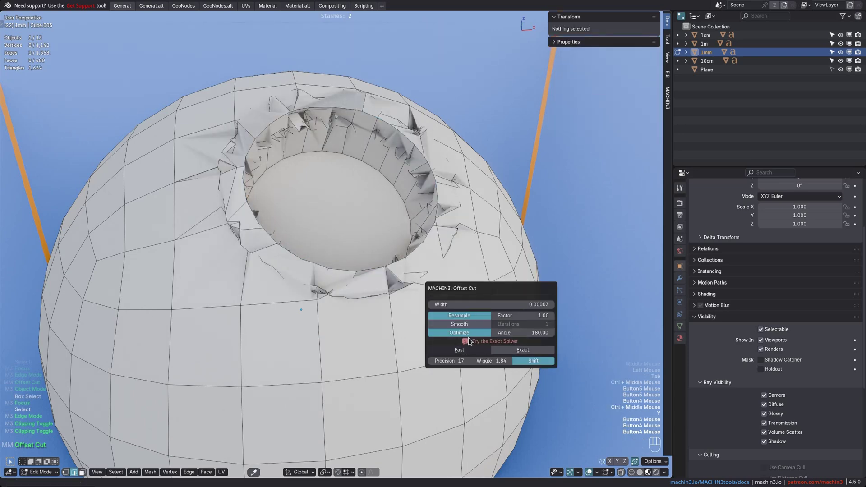
left_click(525, 354)
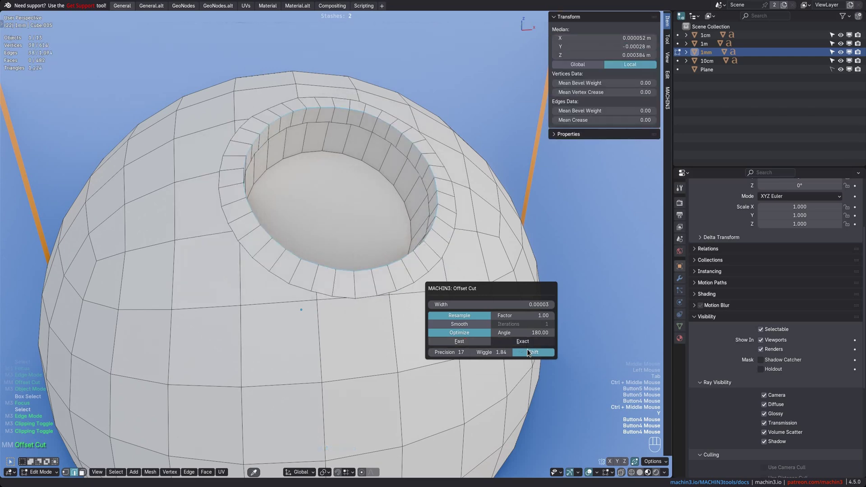
Run Boolean Cleanup with side B on the edge loop inside the 1mm sphere's hole, leaving nothing selected
middle_click_drag(397, 271, 425, 355, "ctrl")
middle_click_drag(412, 250, 412, 222)
left_click(418, 229)
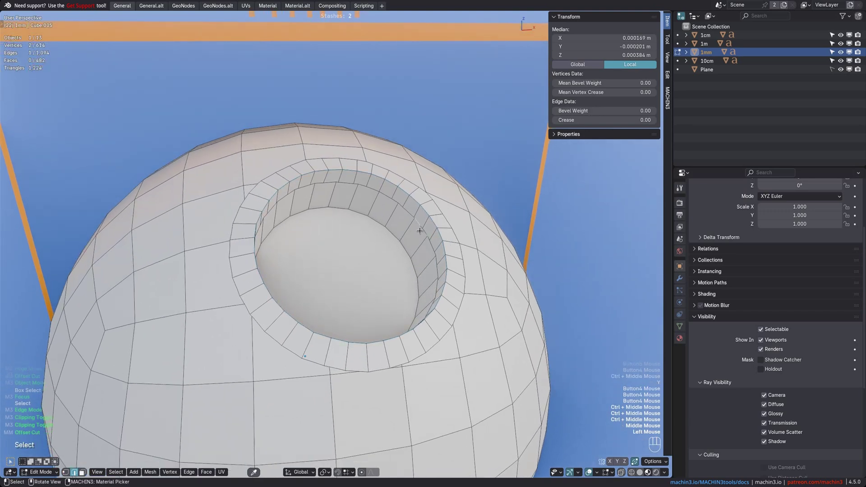
left_click(412, 236, "alt")
key("y")
left_click(384, 214)
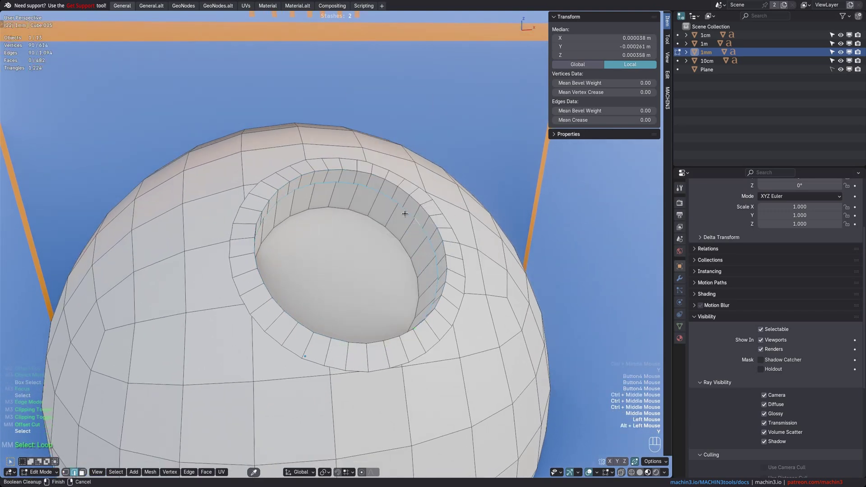
scroll(511, 232, "up", 1)
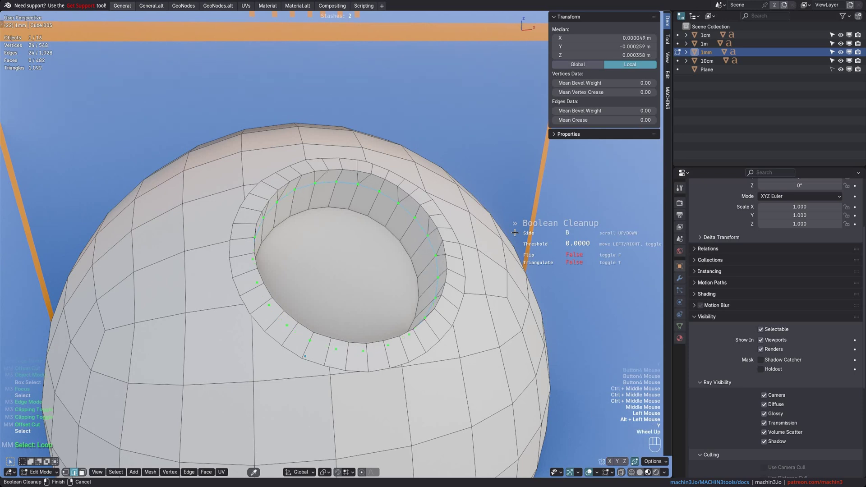
left_click(466, 273)
key("a")
Run Boolean Cleanup with side A on the outer edge loop around the 1mm sphere's hole
left_click(465, 269)
left_click(465, 270, "alt")
key("y")
key("a")
scroll(465, 268, "up", 1)
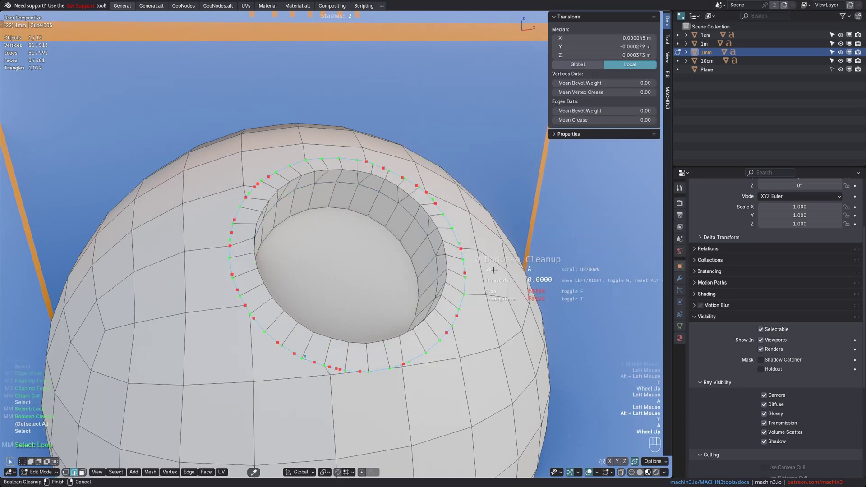
left_click(484, 269)
Adjust two spots along the lower side of the 1mm sphere's outer offset loop and deselect everything
middle_click_drag(484, 269, 426, 304)
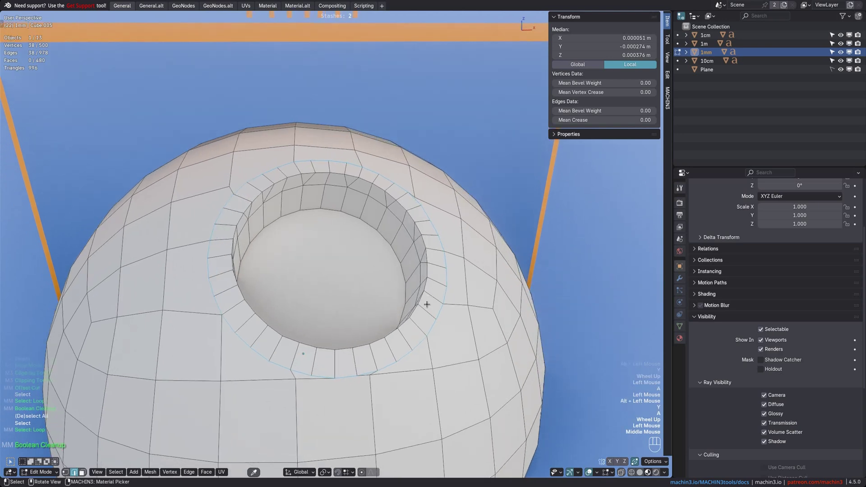
left_click(371, 390)
key("shift+alt+1")
left_click(373, 388)
left_click(297, 392)
key("shift+alt+1")
left_click(292, 398)
key("a")
middle_click_drag(219, 254, 222, 256)
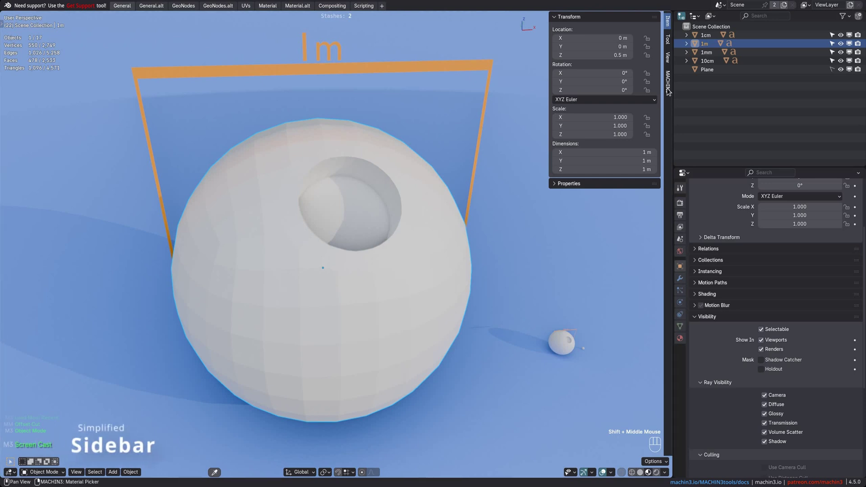
Reveal MESHmachine's Resources and expand its Examples in the MACHIN3 sidebar
left_click(668, 90)
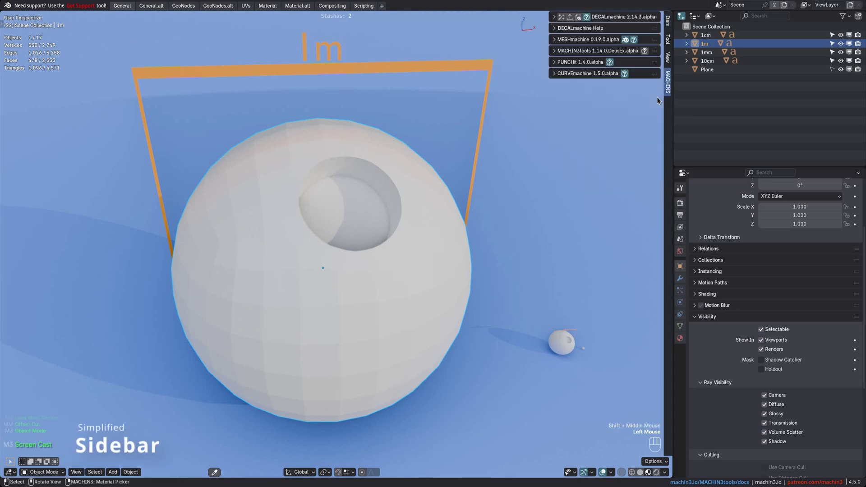
left_click(587, 17)
left_click(586, 40)
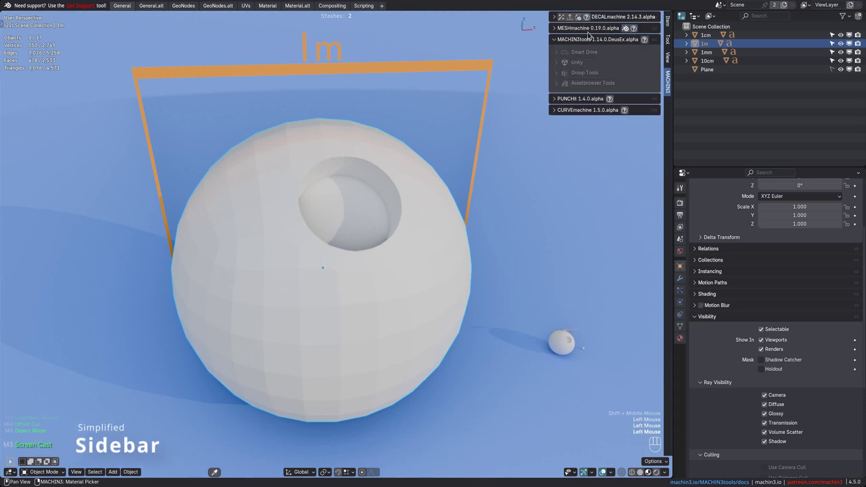
left_click(587, 38)
left_click(590, 29)
left_click(598, 44)
left_click(587, 61)
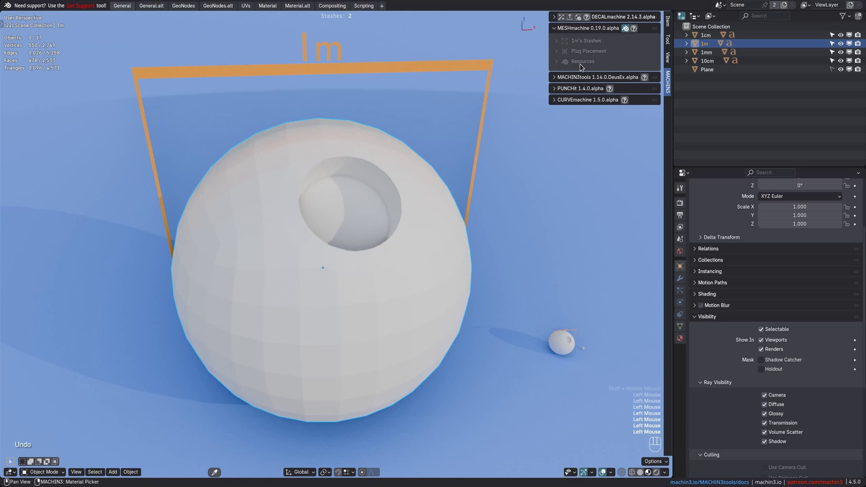
left_click(583, 72)
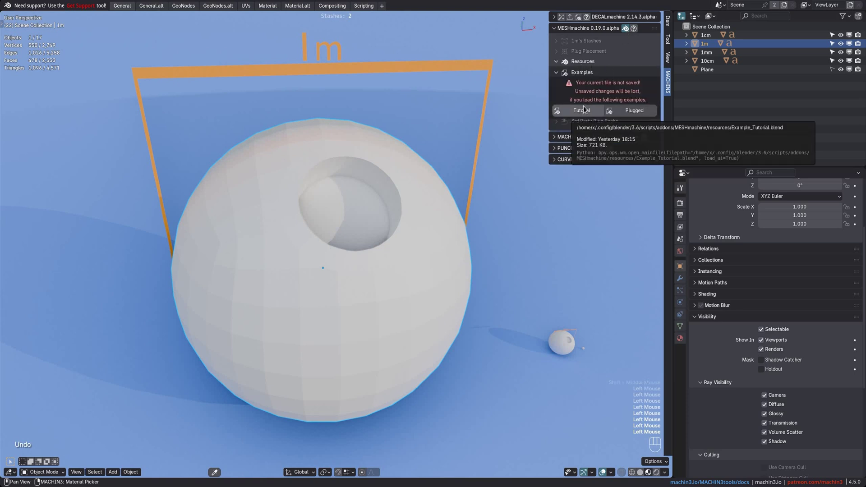
Swap the MESHmachine resources for its help, check the Documentation section and hide the help again
left_click(625, 29)
left_click(633, 28)
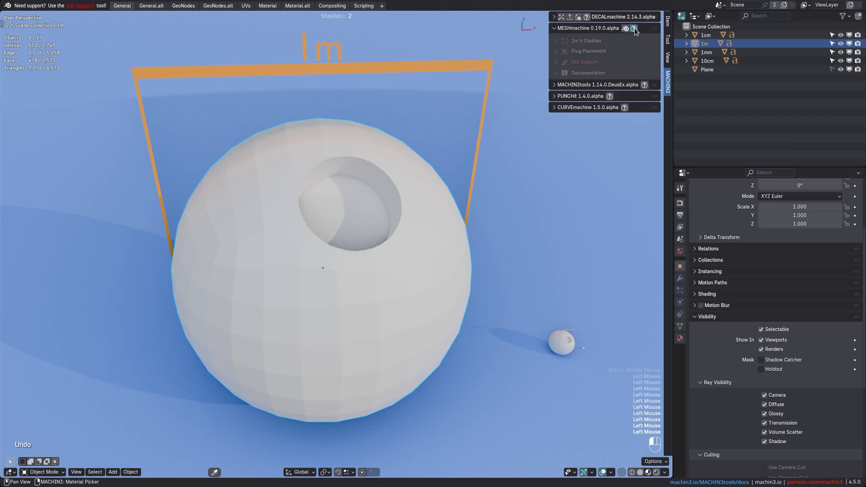
left_click(597, 72)
left_click(591, 73)
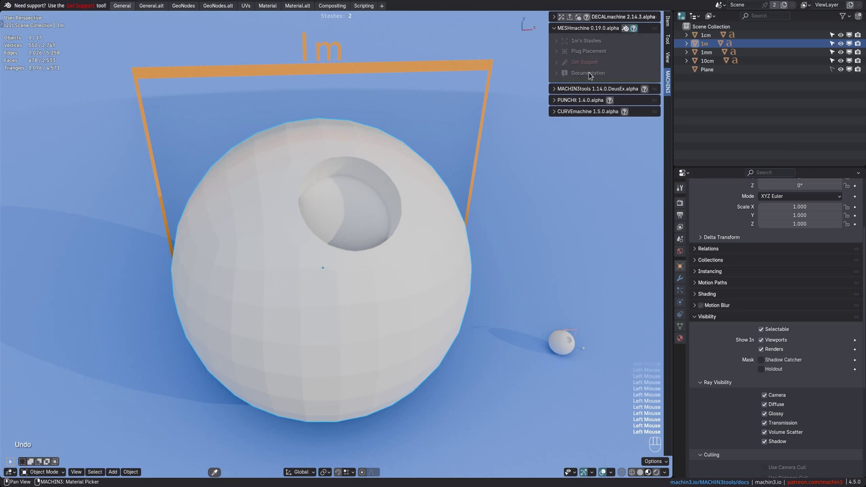
left_click(634, 28)
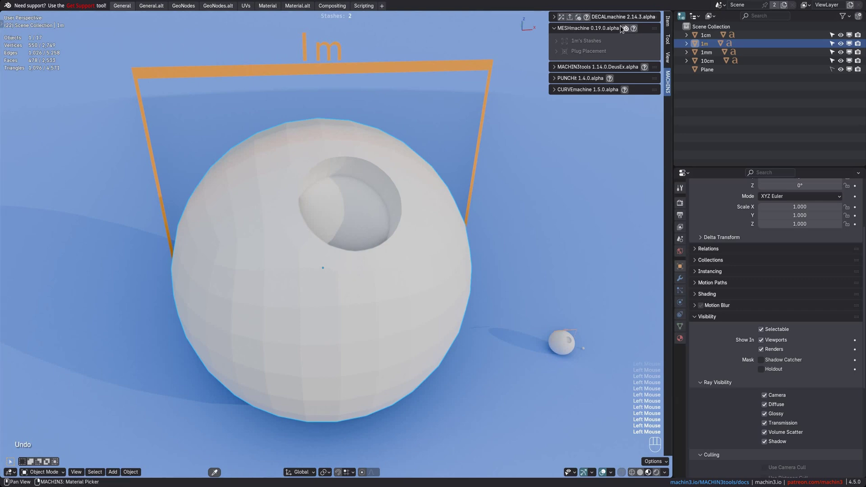
Show the MESHmachine resources again and load the Plugged example scene
left_click(625, 28)
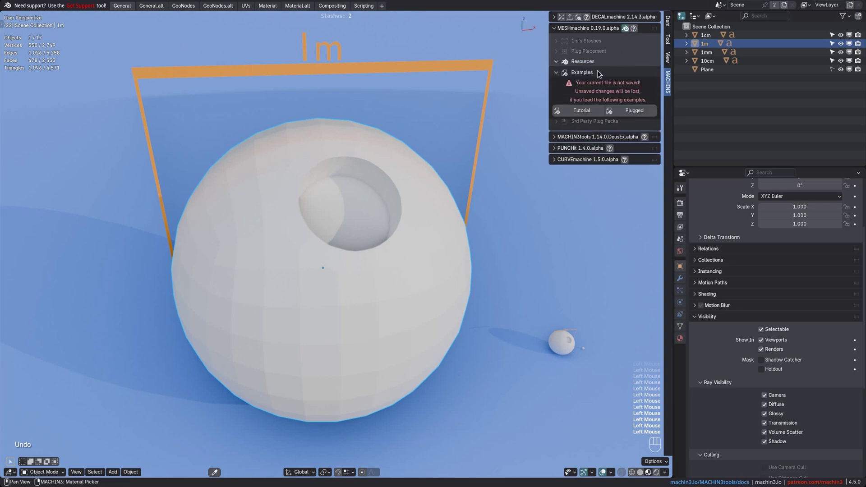
left_click(600, 110)
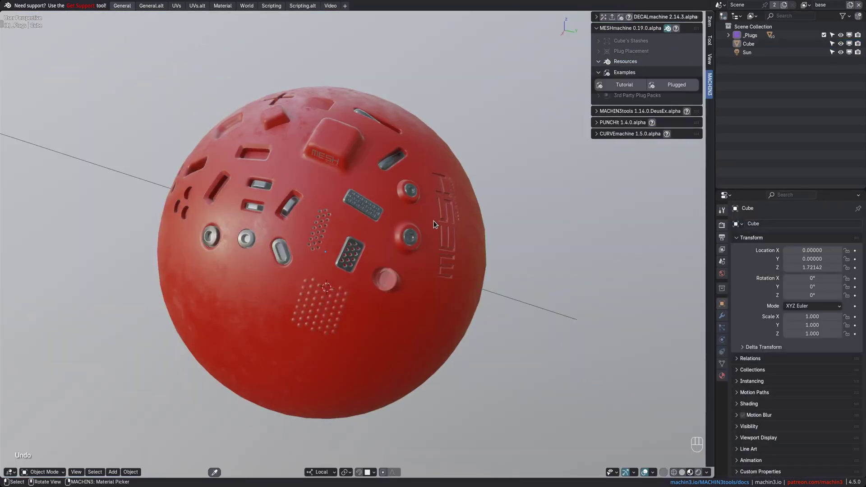
middle_click_drag(434, 221, 358, 262)
Inspect the mesh of the plugged red sphere in Edit Mode
left_click(328, 255)
key("Tab")
key("Page_Up")
key("x")
mouse_move(353, 253)
middle_mouse_down()
mouse_move(410, 239)
mouse_move(361, 244)
mouse_move(388, 244)
middle_mouse_up()
key("Page_Down")
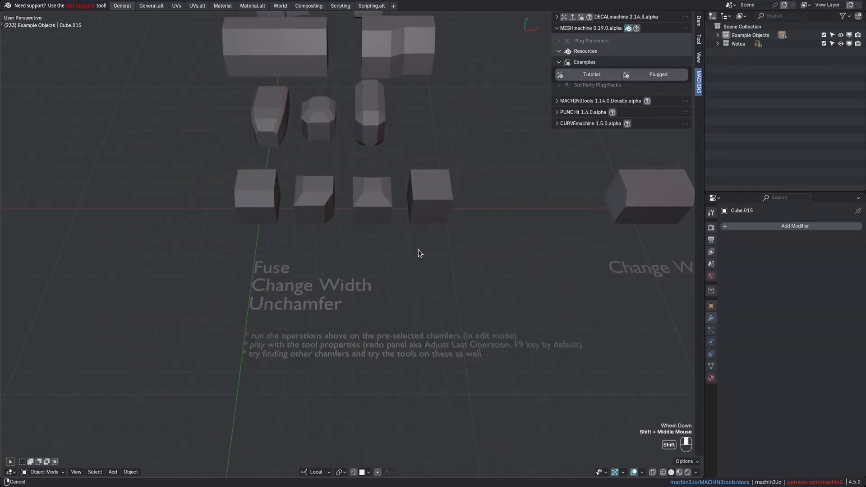
Enter Edit Mode on the second cube above the Fuse, Change Width and Unchamfer note and focus on its pre-selected chamfer
middle_click_drag(418, 250, 298, 251, "shift")
left_click(296, 248)
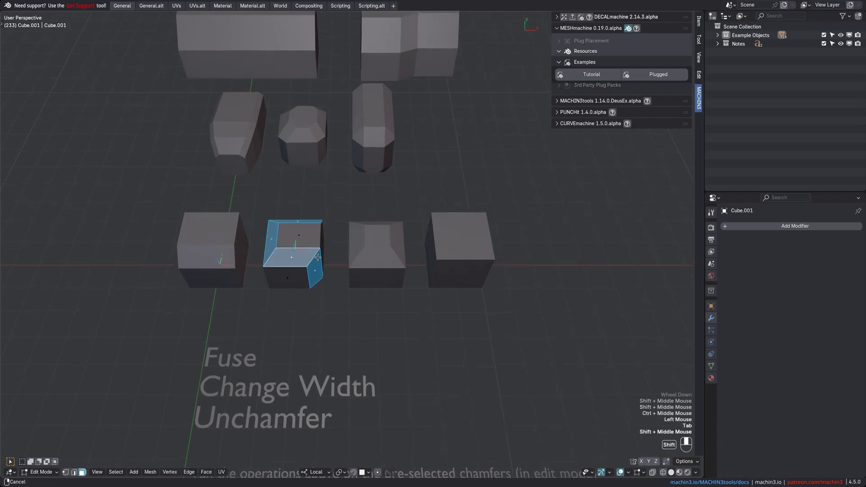
key("f")
middle_click_drag(343, 266, 368, 298)
mouse_move(367, 297)
middle_mouse_down()
mouse_move(361, 266)
mouse_move(379, 289)
middle_mouse_up()
middle_click_drag(379, 288, 464, 274)
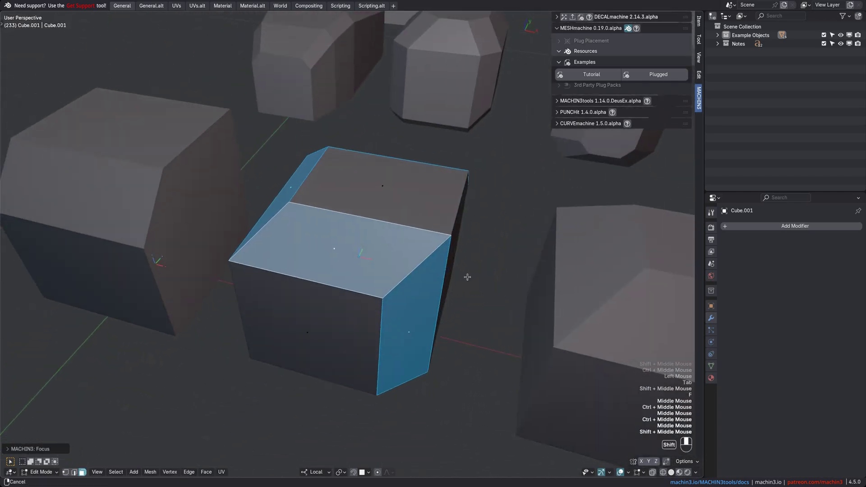